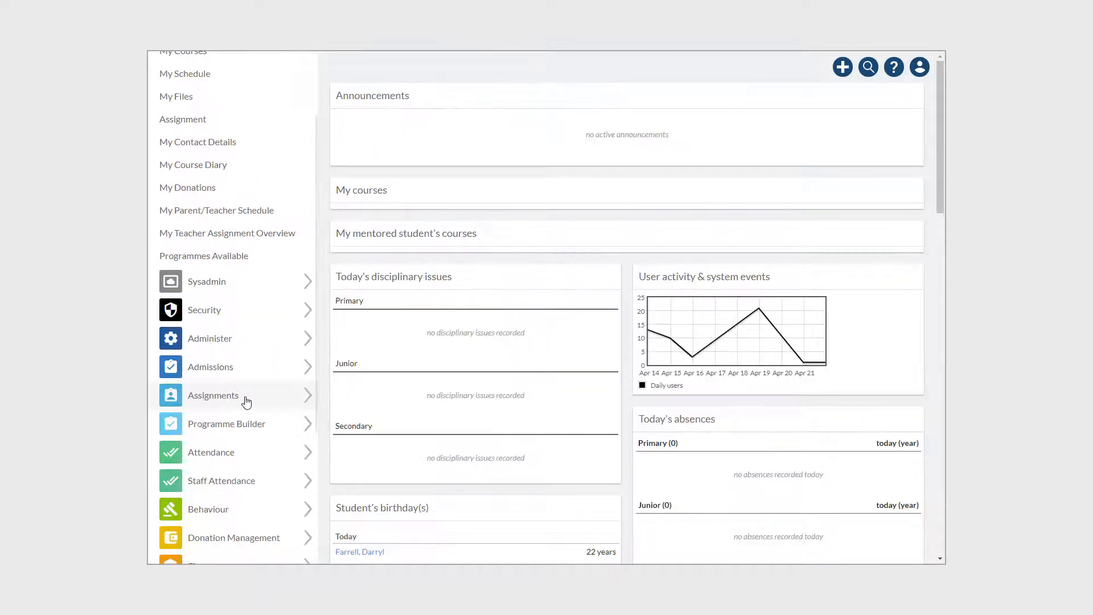
Step: Open the assignment configuration page and review the subjects and parameters of the Assignment type, leaving without saving
left_click(246, 402)
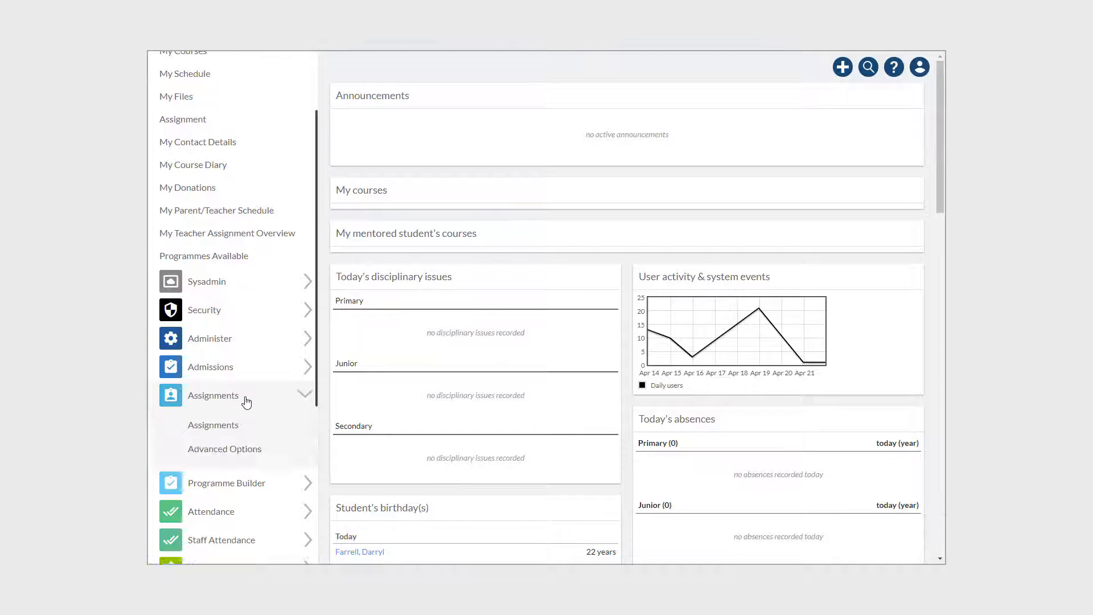
left_click(252, 449)
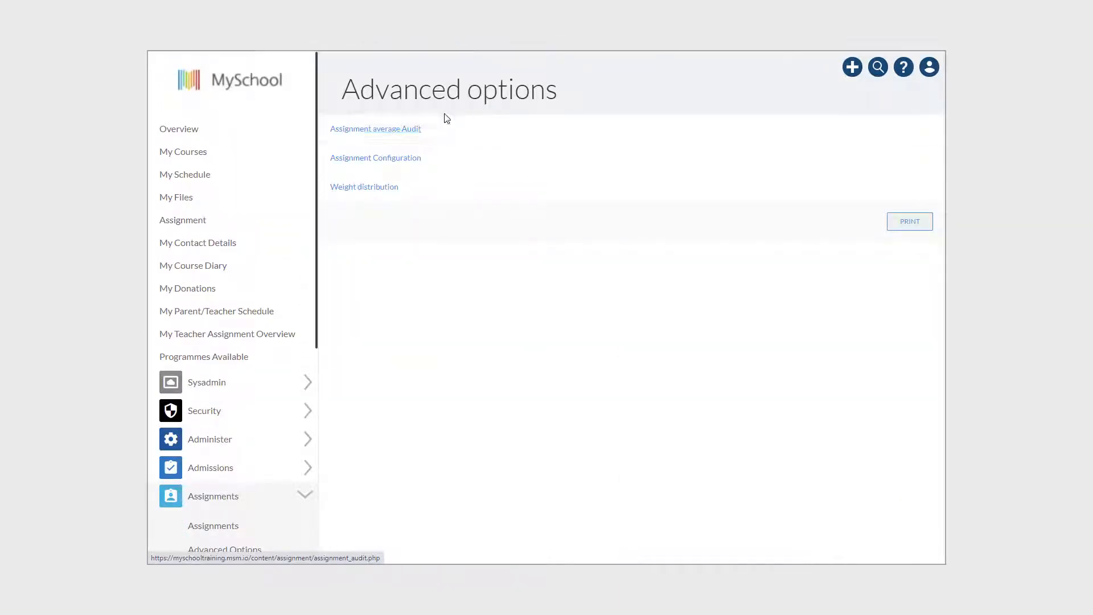
left_click(395, 161)
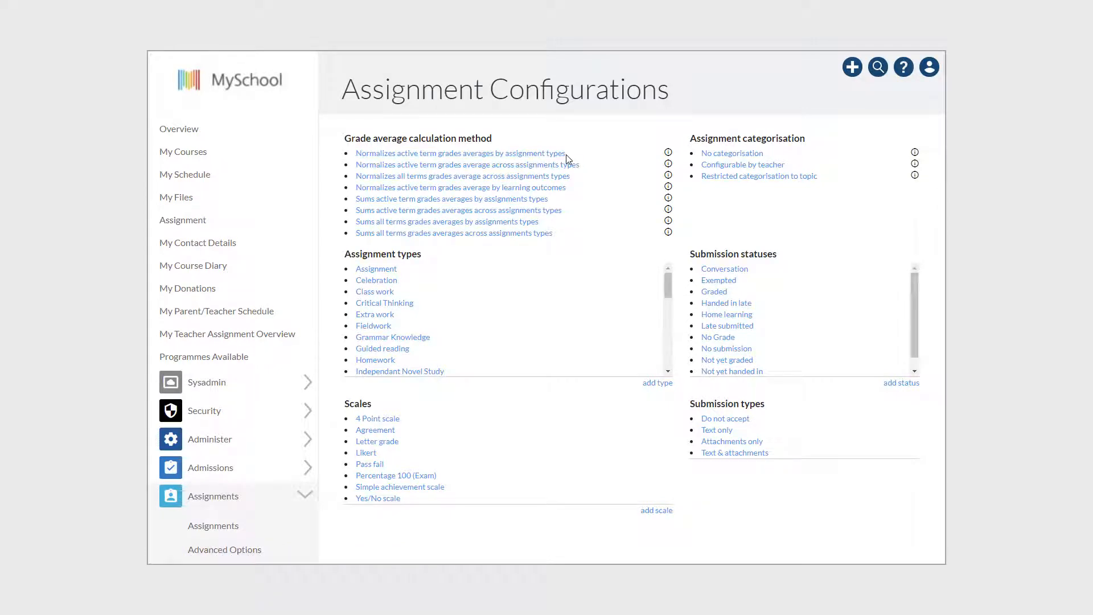
left_click(394, 275)
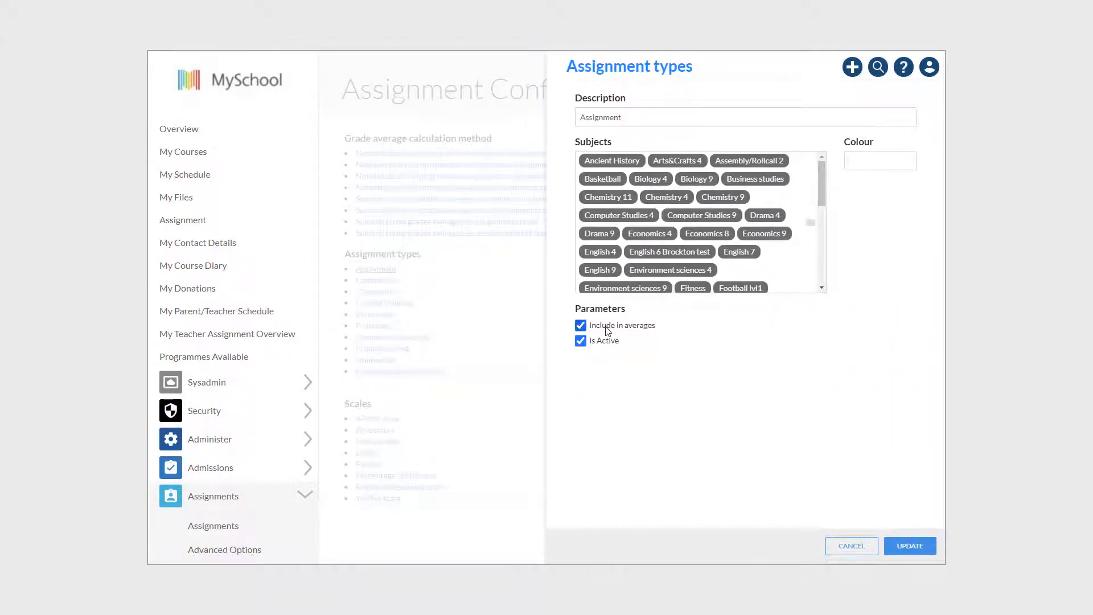
left_click(861, 546)
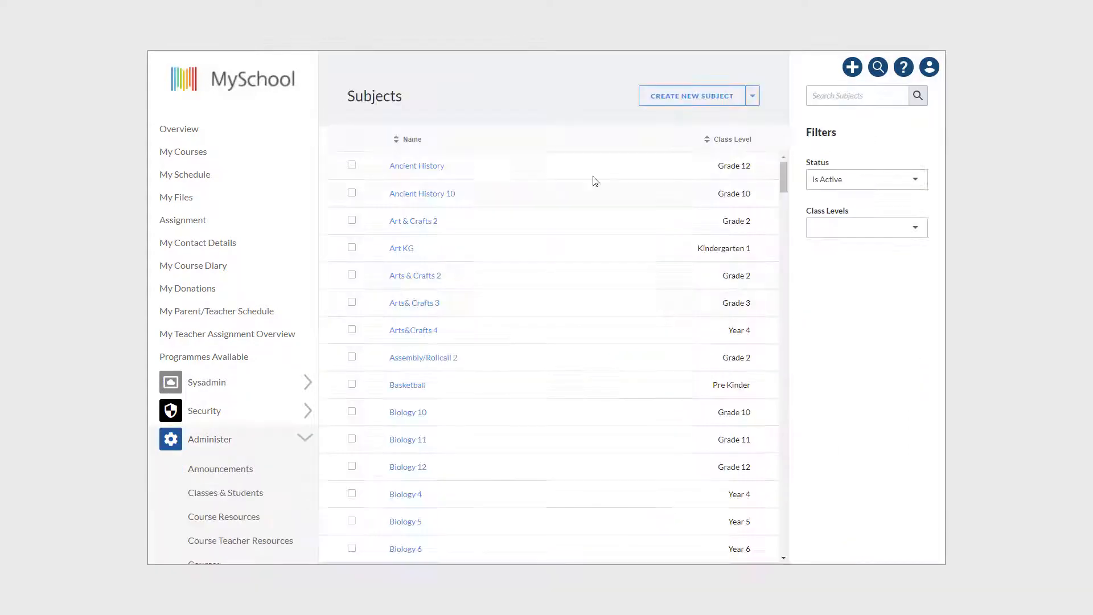
Step: Open the Ancient History subject's assignment settings for editing and review the available grade average calculation methods
left_click(434, 168)
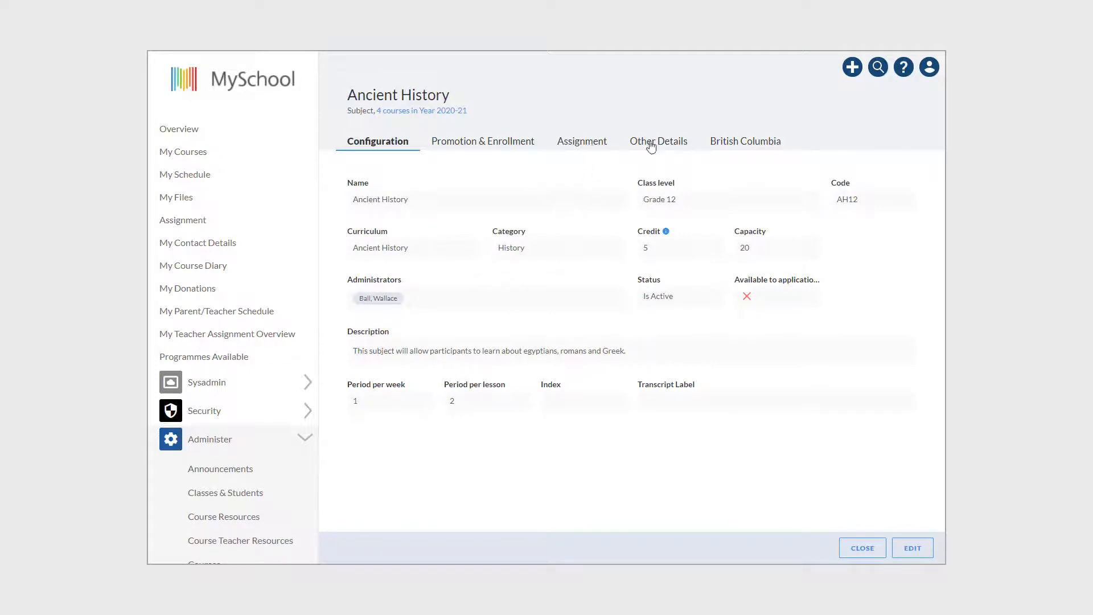
left_click(587, 146)
left_click(908, 548)
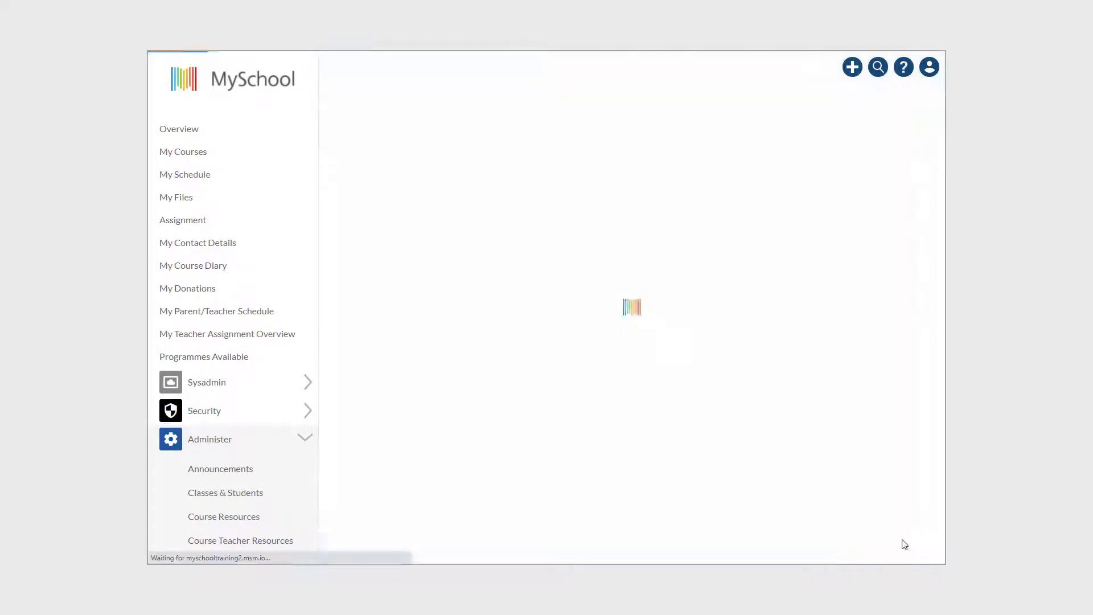
left_click(611, 203)
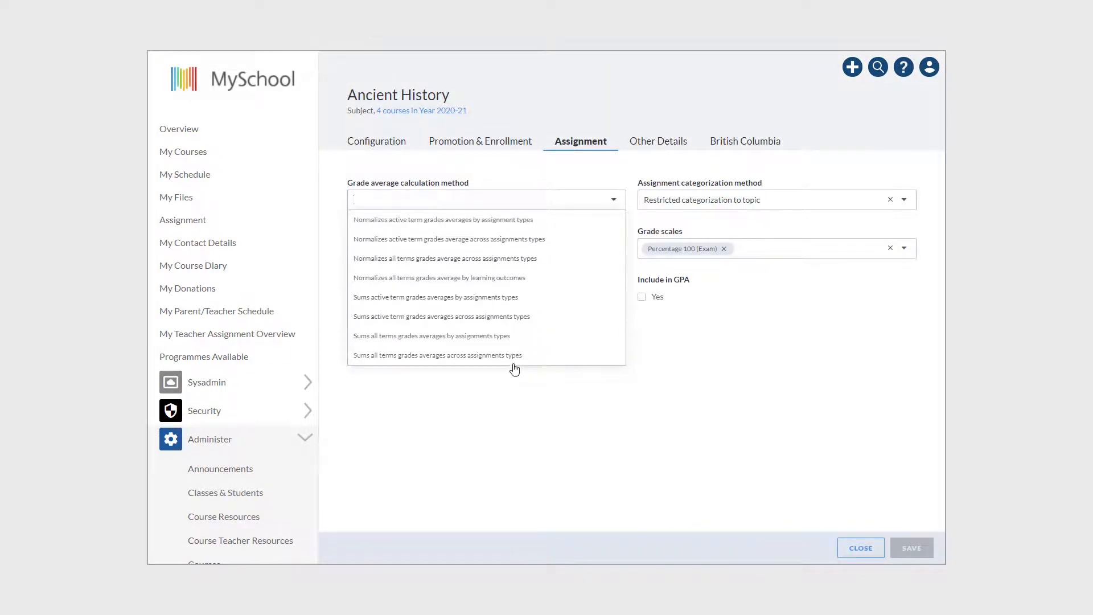
left_click(610, 200)
left_click(615, 247)
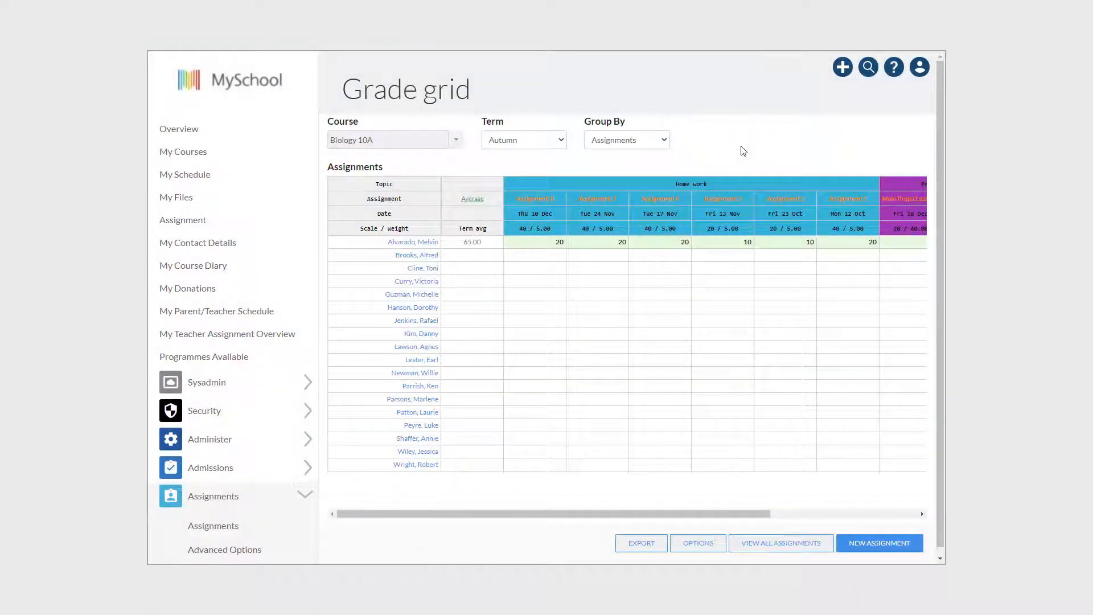
Step: Check the calculation method behind the average and the project and quiz assignment details in the Biology 10A grade grid
left_click(473, 203)
mouse_move(472, 203)
left_click_drag(641, 512, 858, 505)
mouse_move(723, 203)
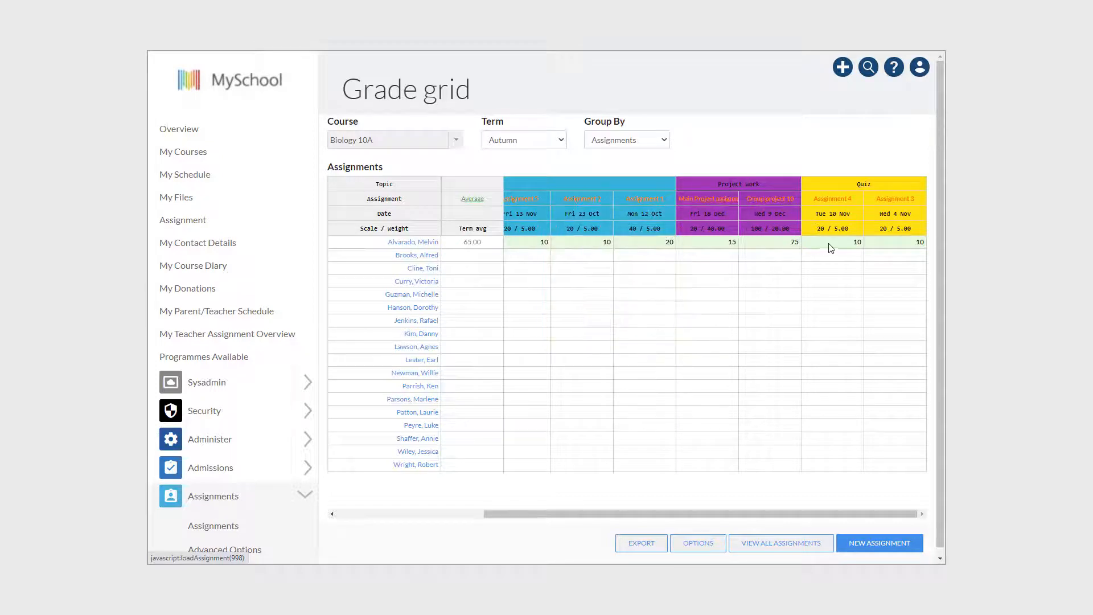
mouse_move(835, 202)
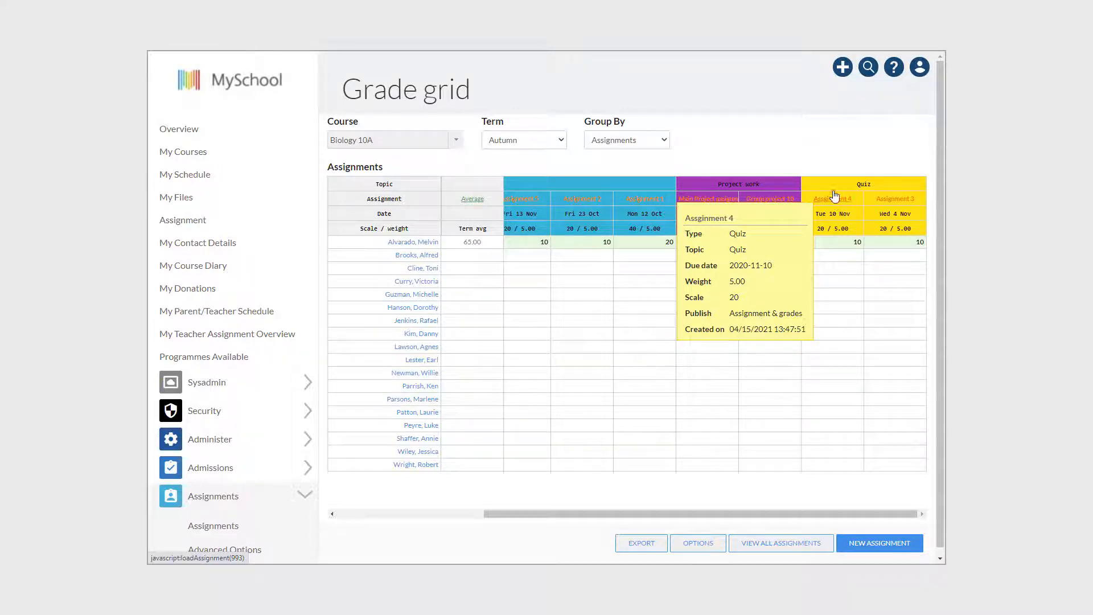
Step: Review the grade grid's advanced options and close them without saving
left_click(698, 544)
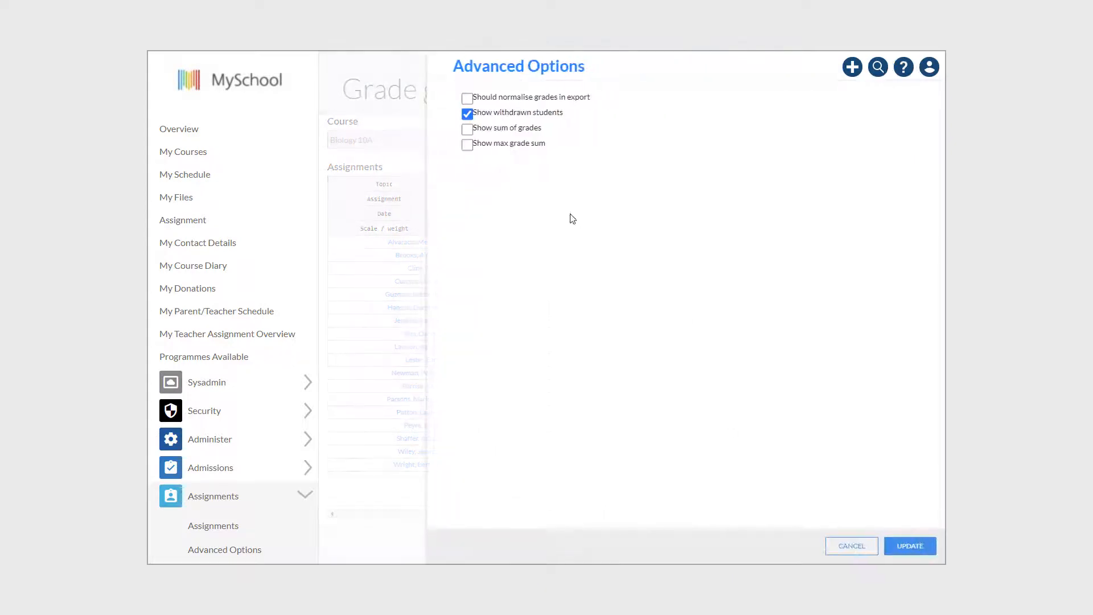
left_click(848, 549)
left_click_drag(657, 519, 511, 518)
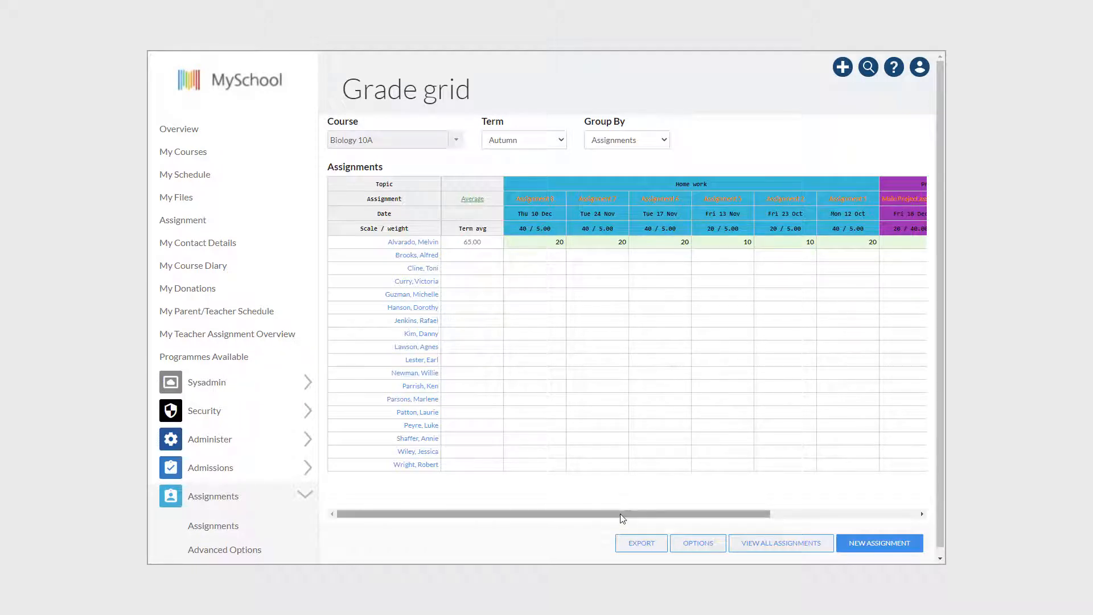
Step: Examine the scales, weights and grades of the homework, project and quiz assignments in Biology 10A for the Autumn term
left_click_drag(625, 518, 782, 509)
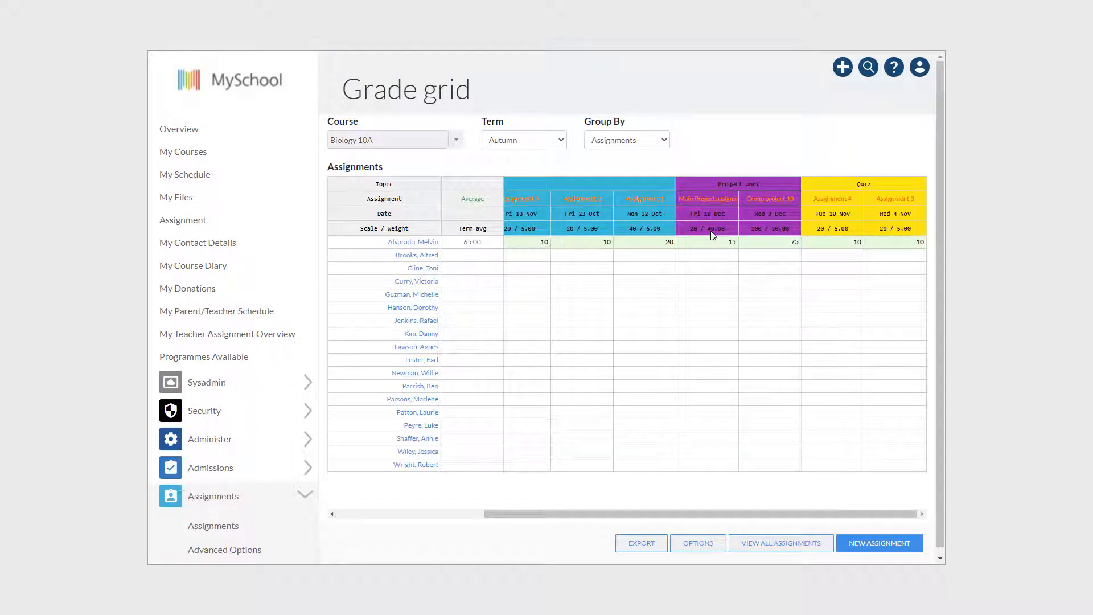
mouse_move(773, 203)
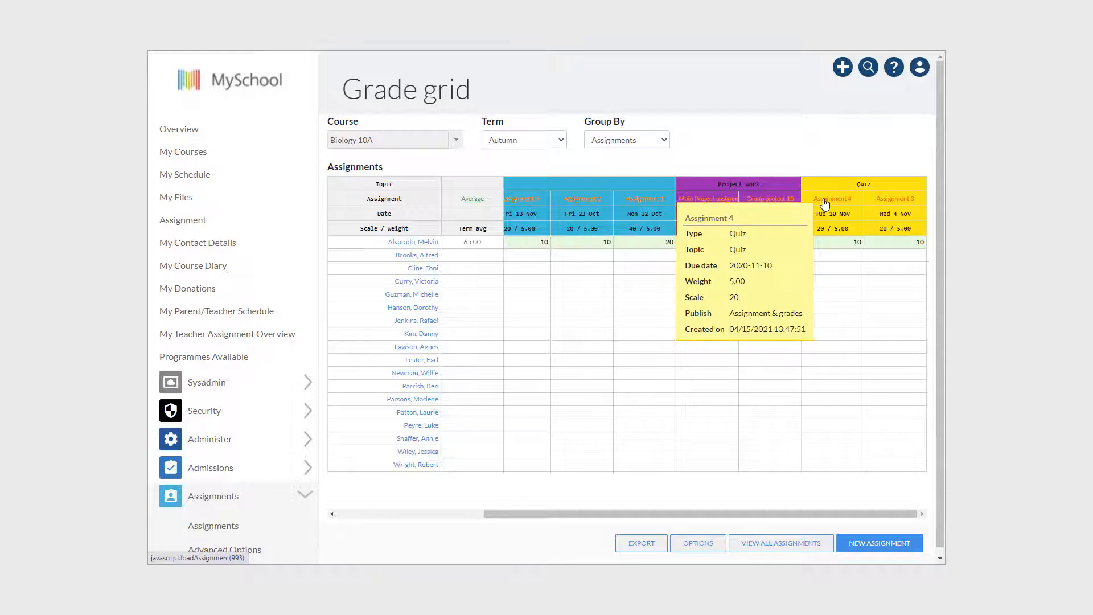
mouse_move(887, 201)
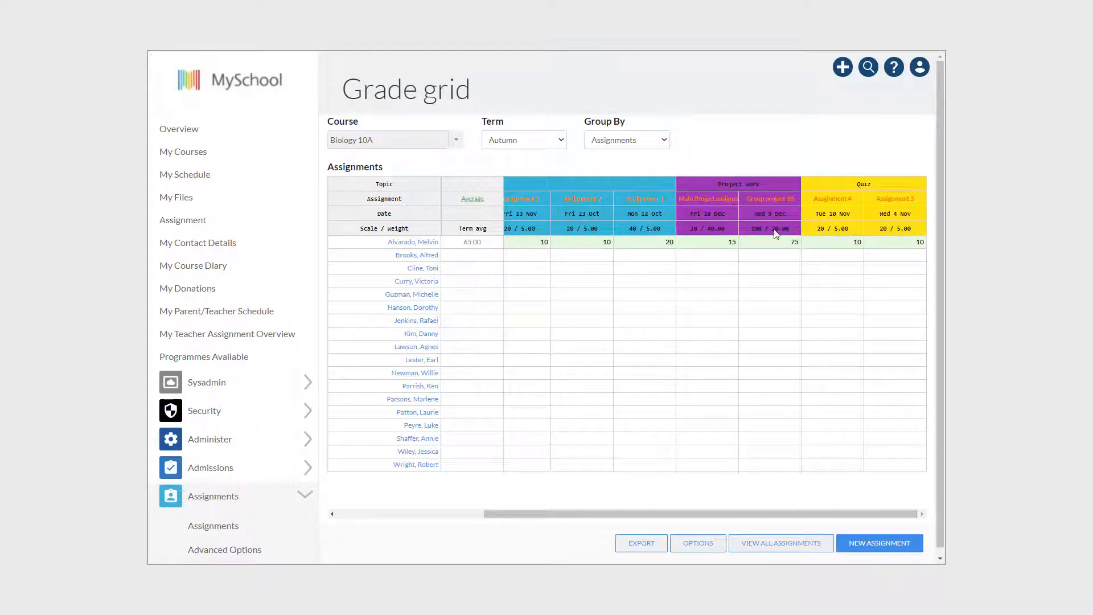
left_click_drag(712, 519, 569, 520)
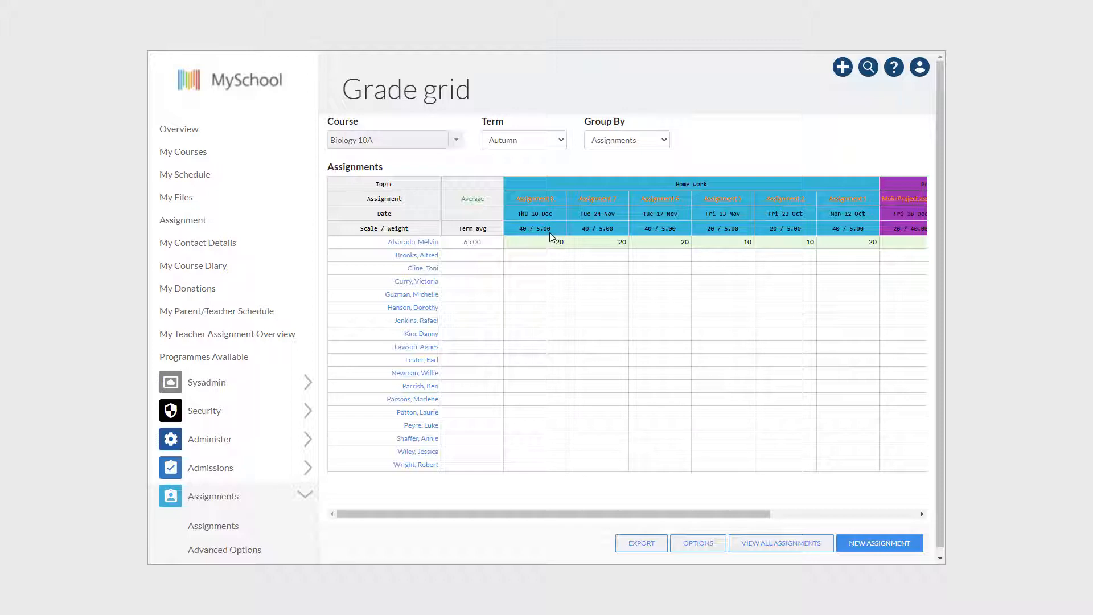
left_click_drag(597, 515, 754, 514)
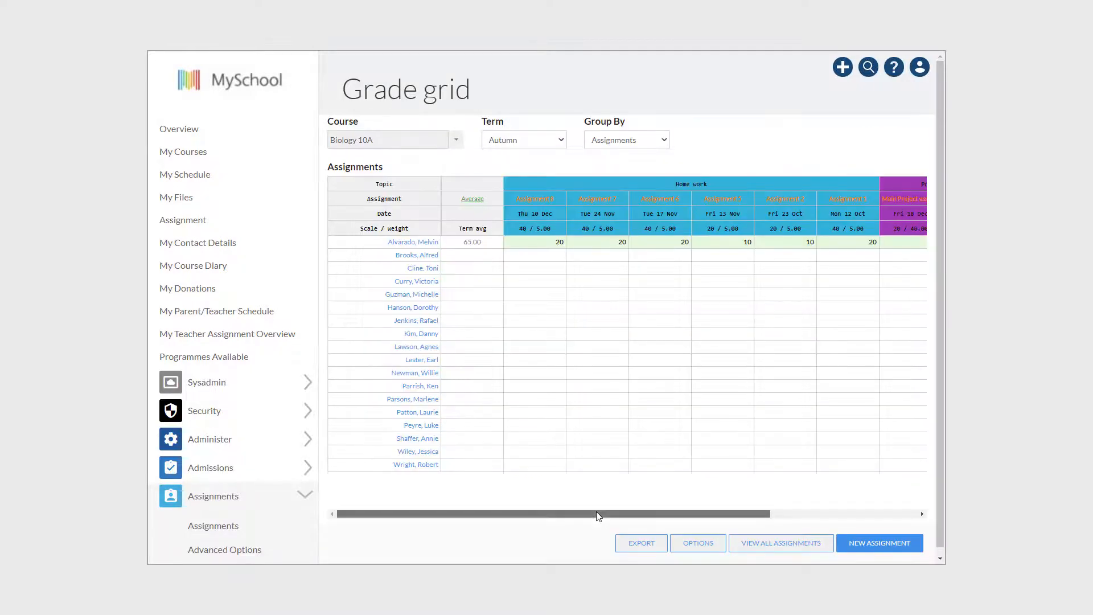
left_click_drag(597, 514, 795, 511)
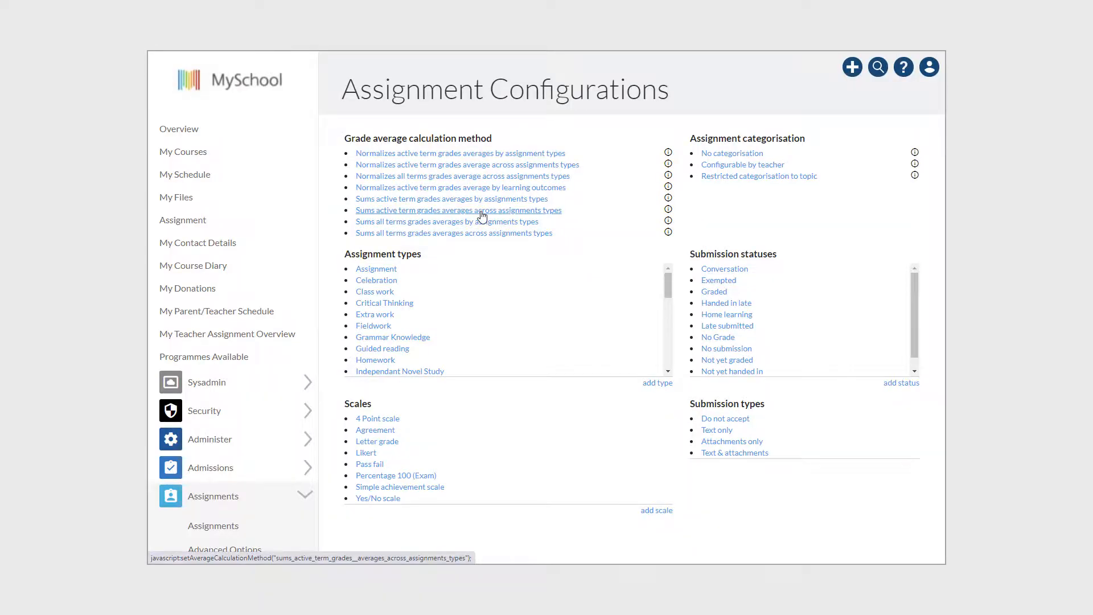
Step: Assign the Grade 10 subject Biology 10 to the calculation method that sums active term grades averages across assignment types, and save
left_click(482, 210)
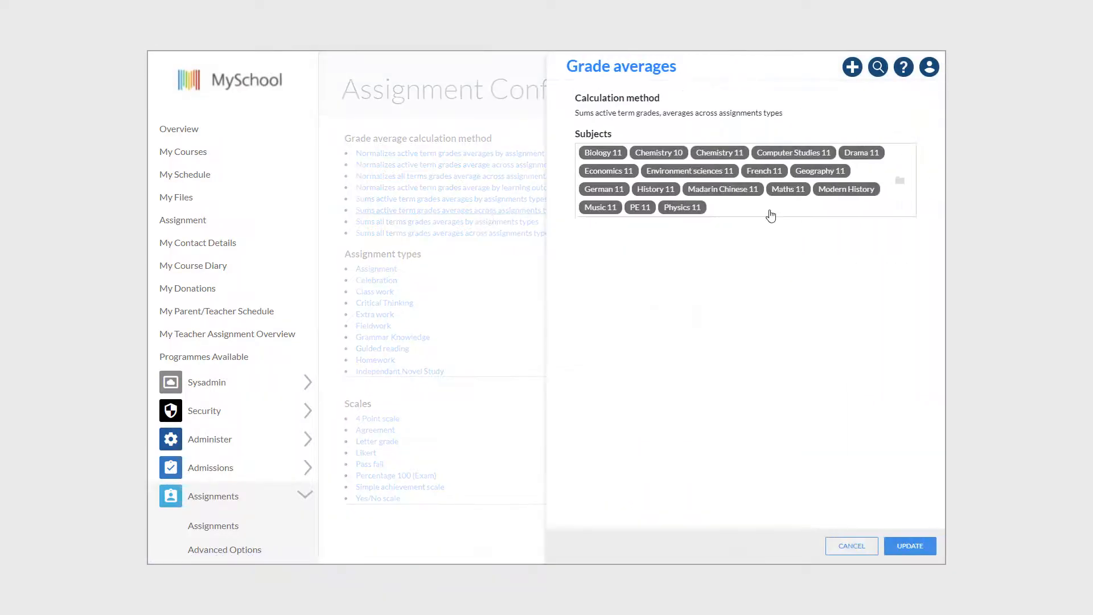
left_click(770, 215)
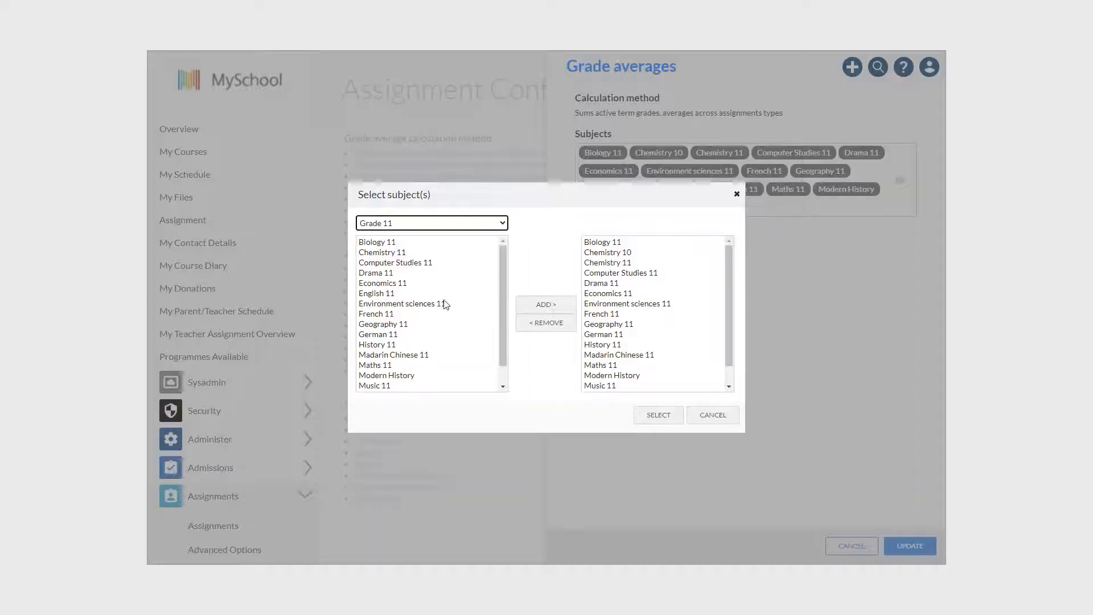
left_click(398, 223)
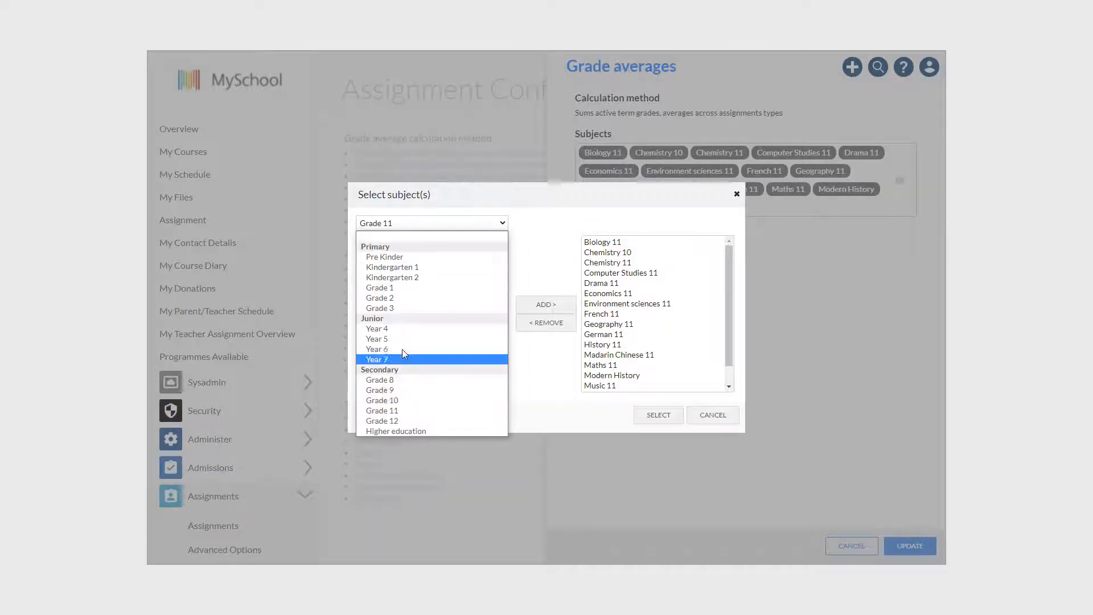
left_click(408, 405)
left_click(392, 253)
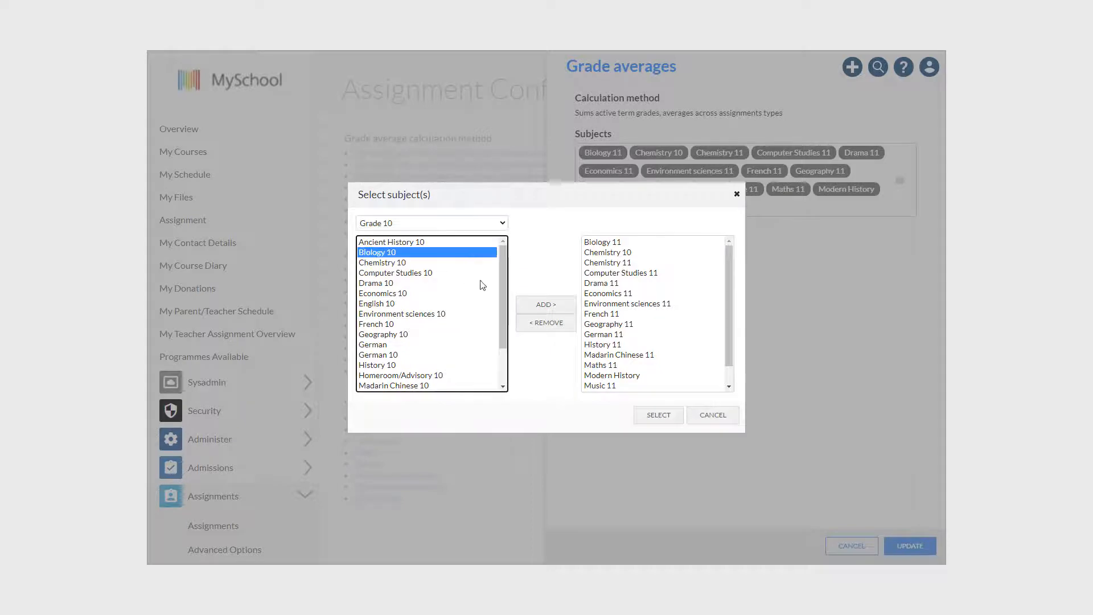
left_click(545, 304)
left_click(657, 414)
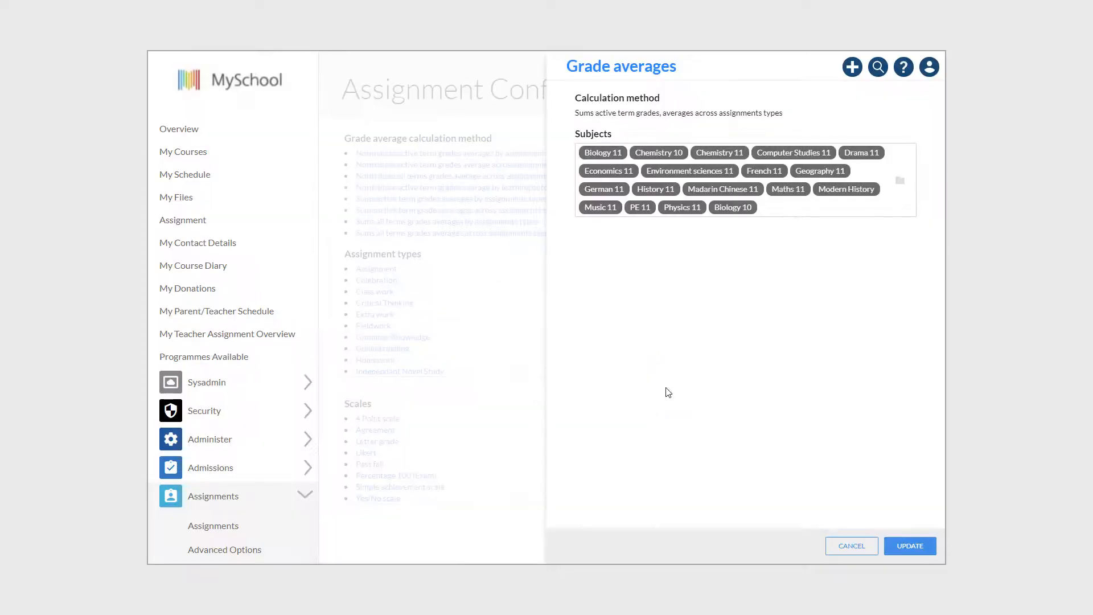
left_click(905, 546)
Step: Open the Biology 10A grade grid for the Autumn term and inspect the term average and homework assignments
scroll(305, 378, "down", 2)
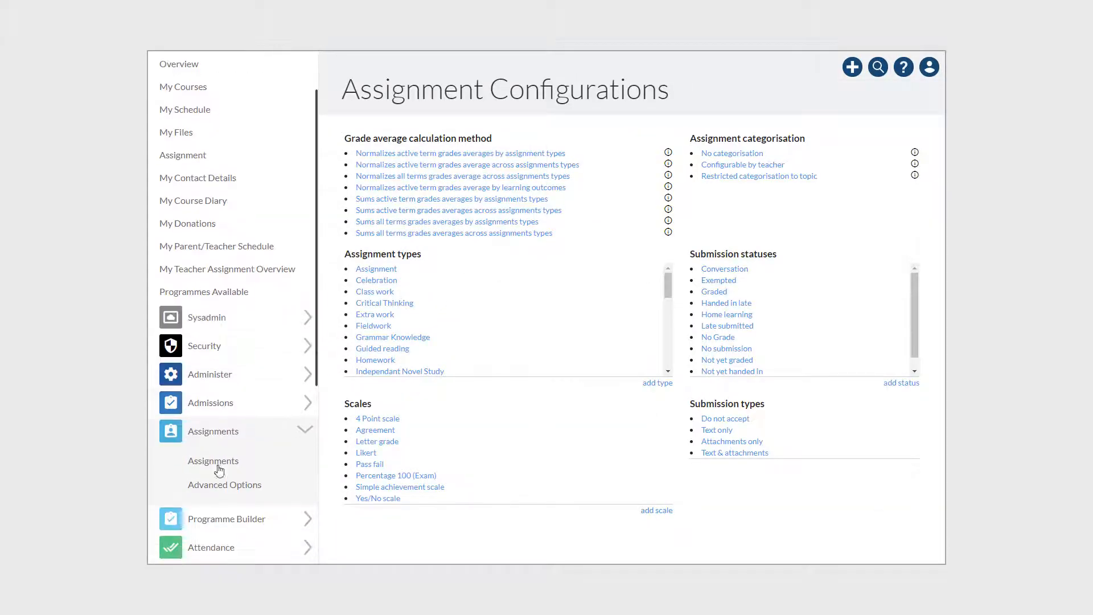
left_click(227, 454)
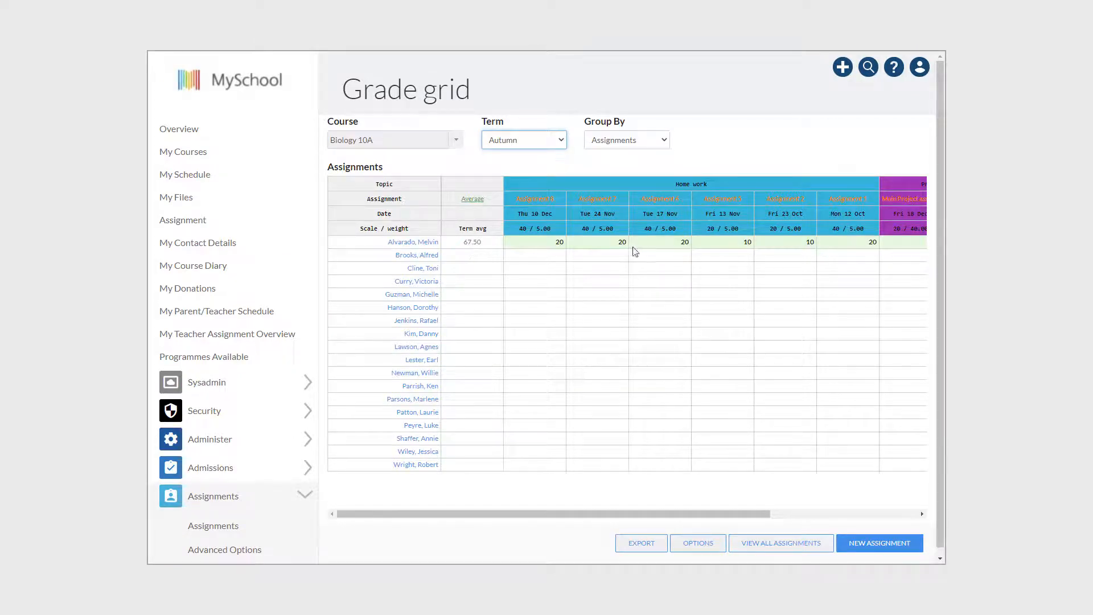
mouse_move(541, 204)
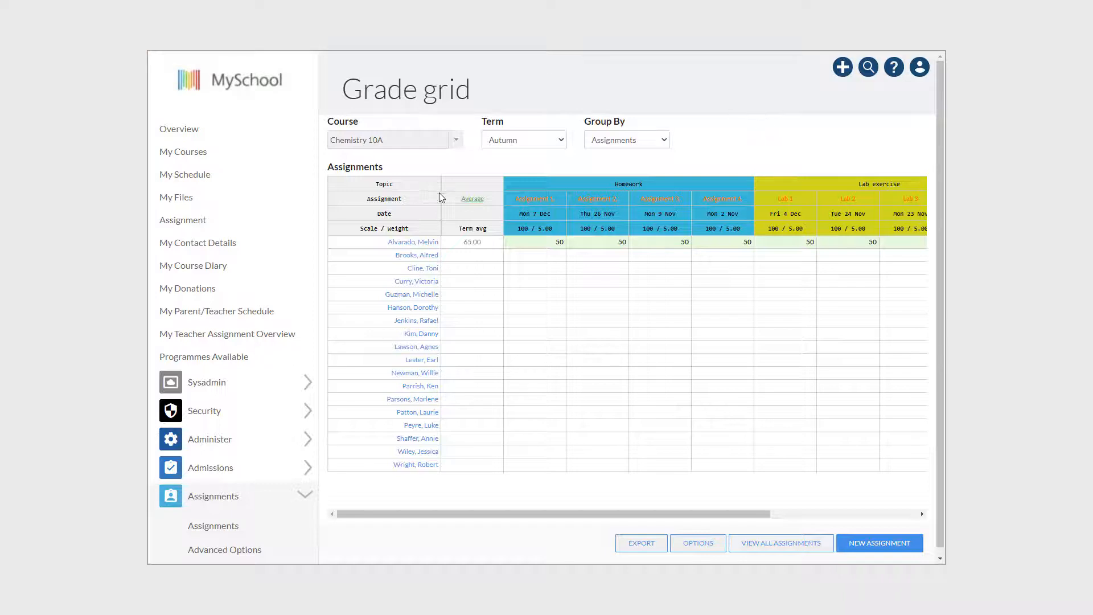
Step: Check the average's calculation method and the details of each homework assignment in the Chemistry 10A grade grid
left_click(469, 200)
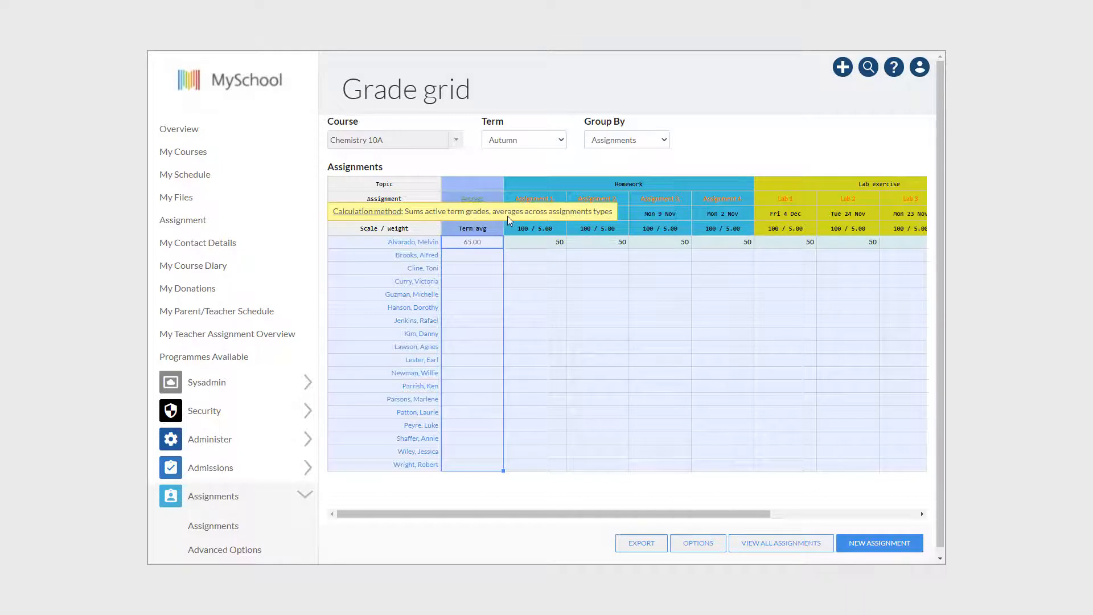
left_click(726, 142)
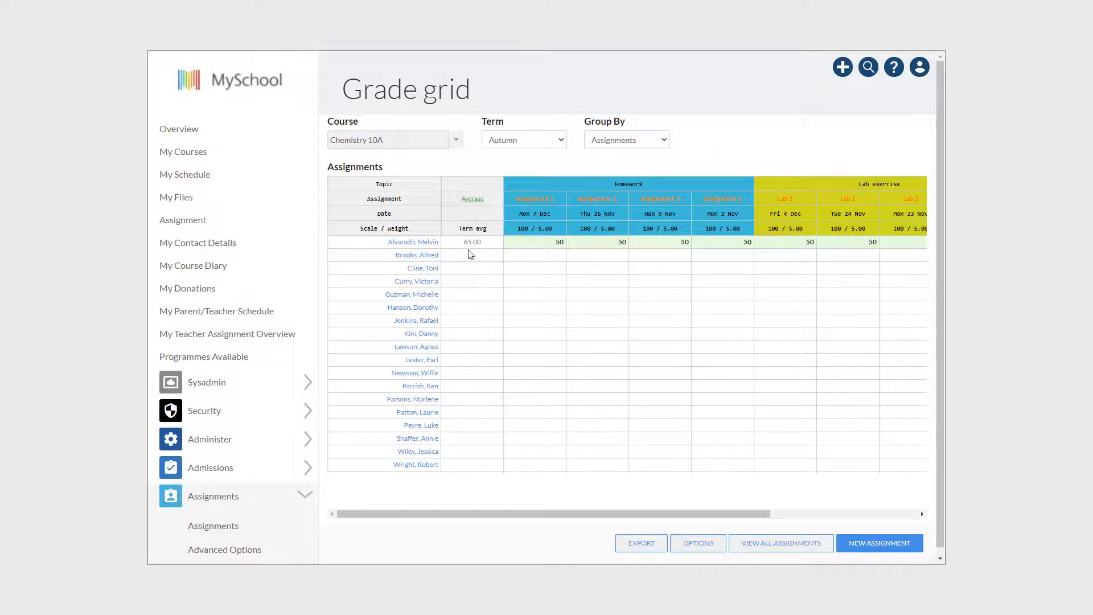
mouse_move(539, 205)
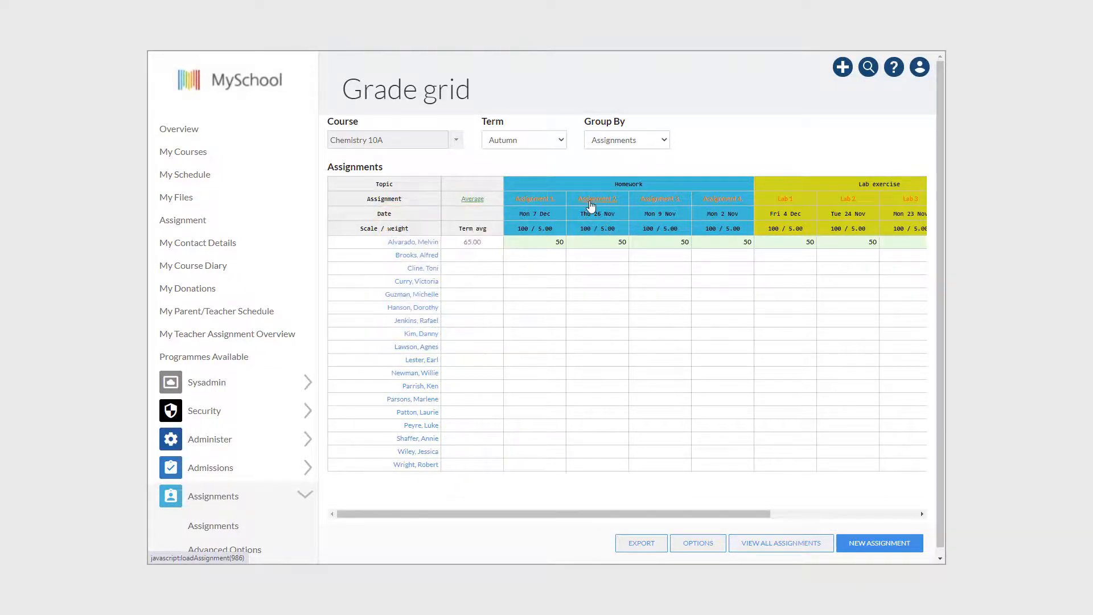
mouse_move(592, 200)
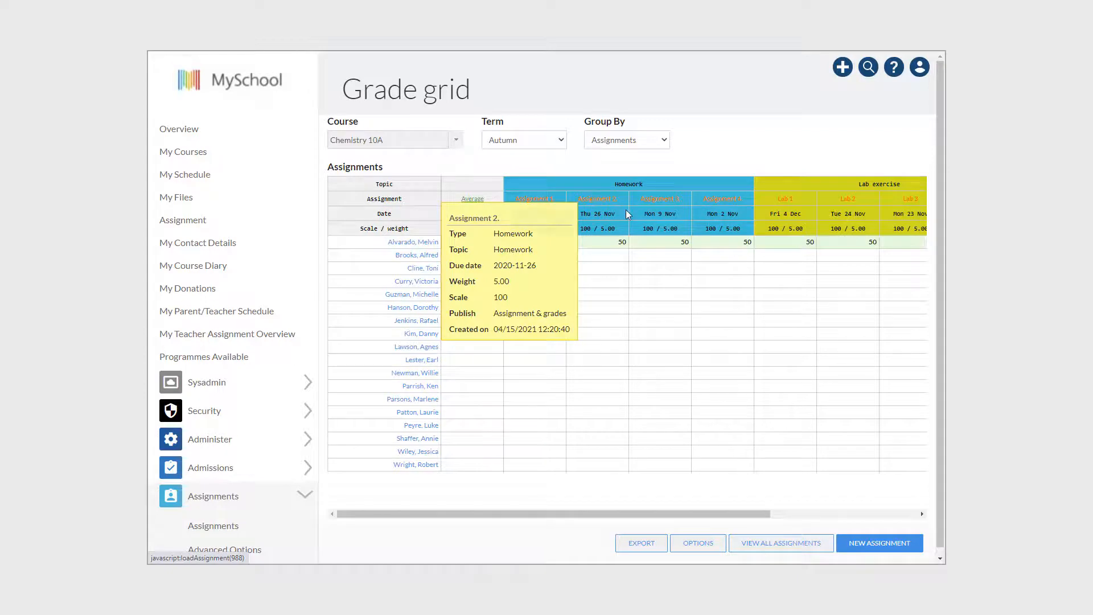
mouse_move(651, 202)
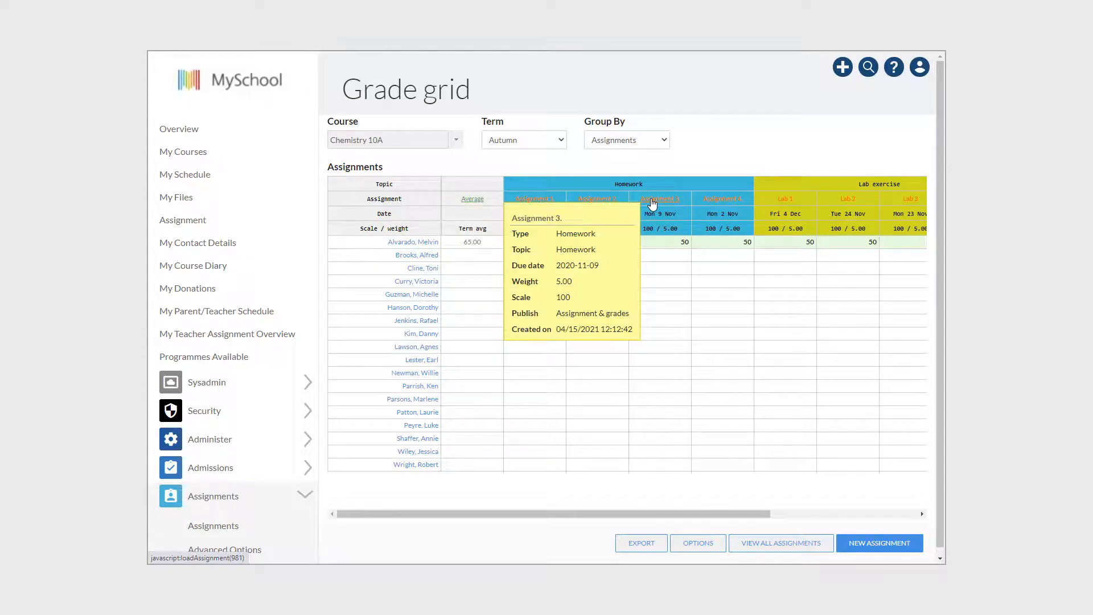
mouse_move(717, 203)
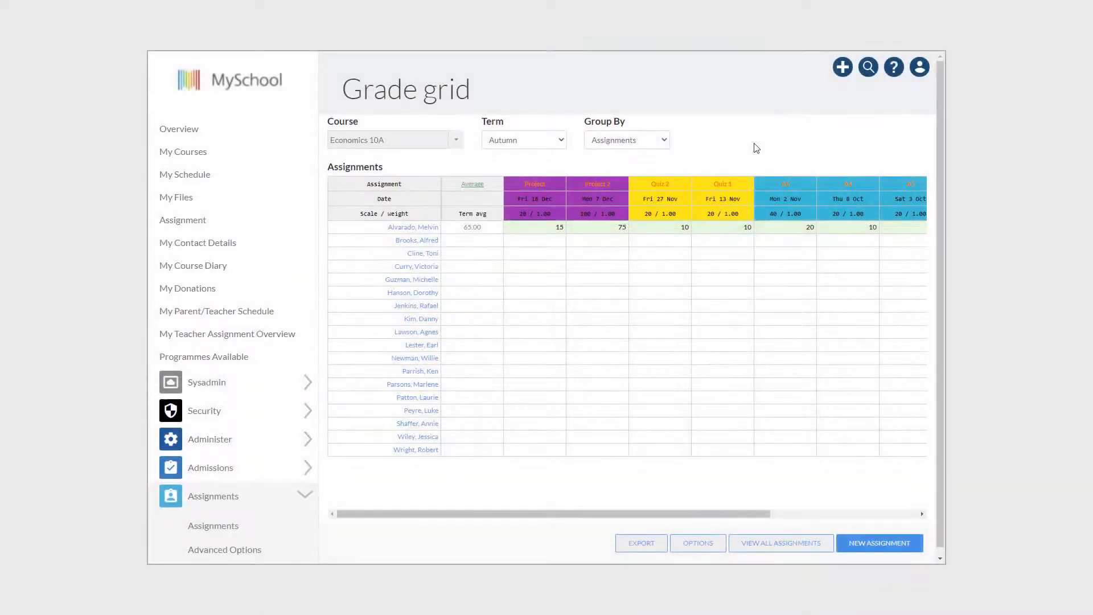
Step: Check the average's calculation method and the details of both project assignments in the Economics 10A grade grid
left_click(473, 188)
mouse_move(536, 188)
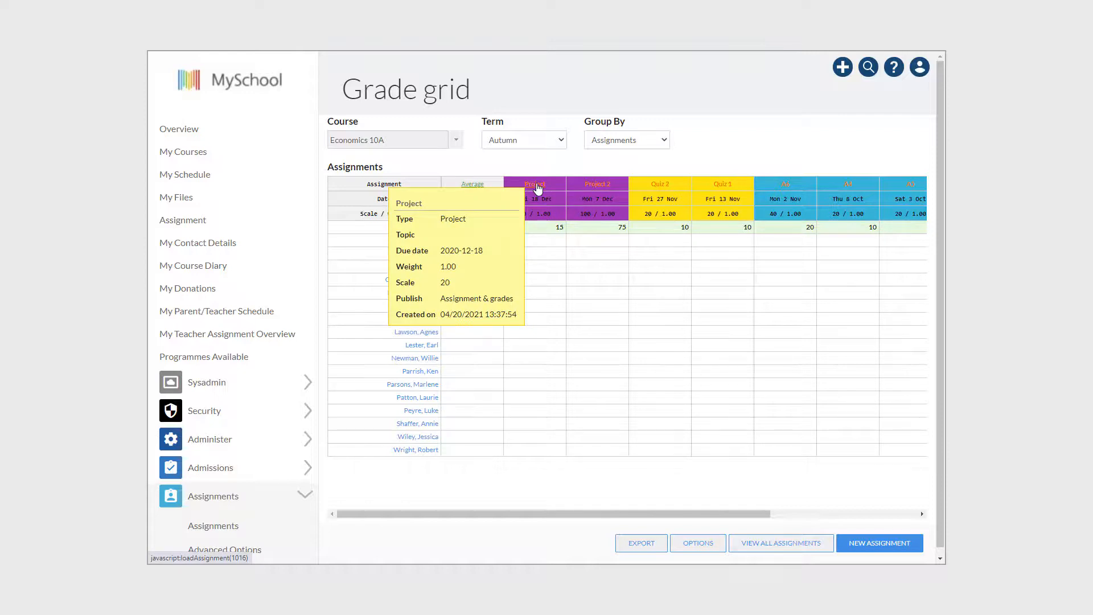
mouse_move(594, 189)
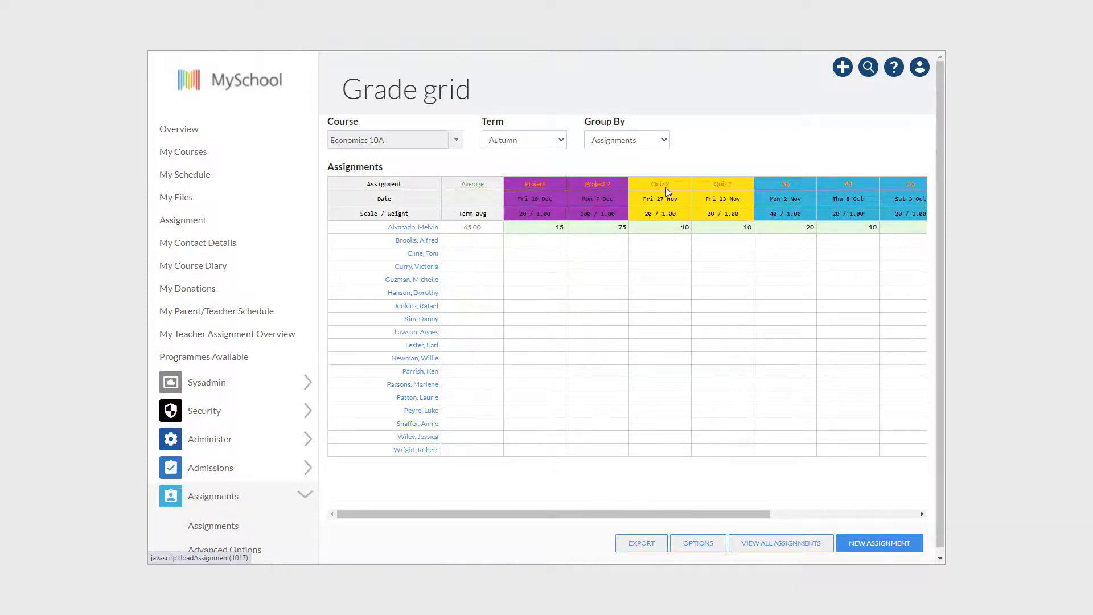
Step: Check the details of both quizzes and the homework assignments in the Economics 10A grade grid
mouse_move(666, 188)
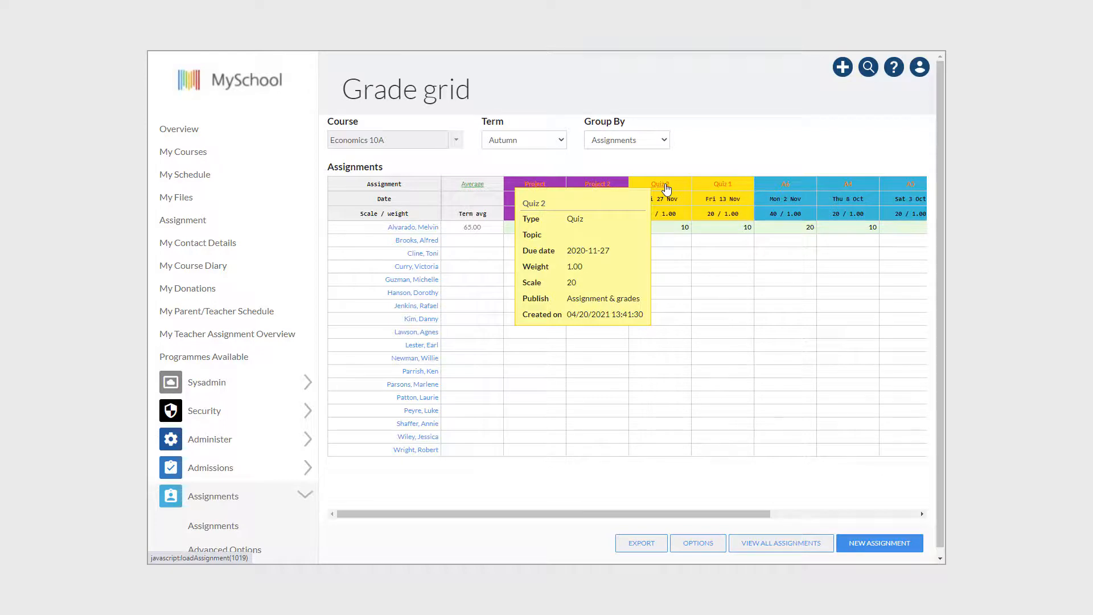
mouse_move(723, 188)
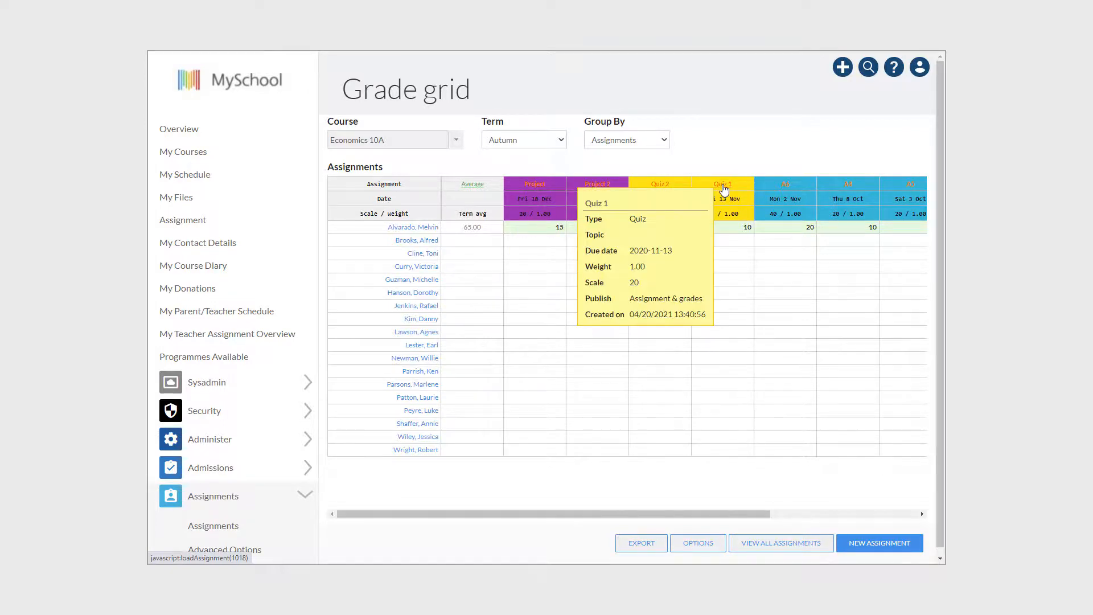
mouse_move(786, 188)
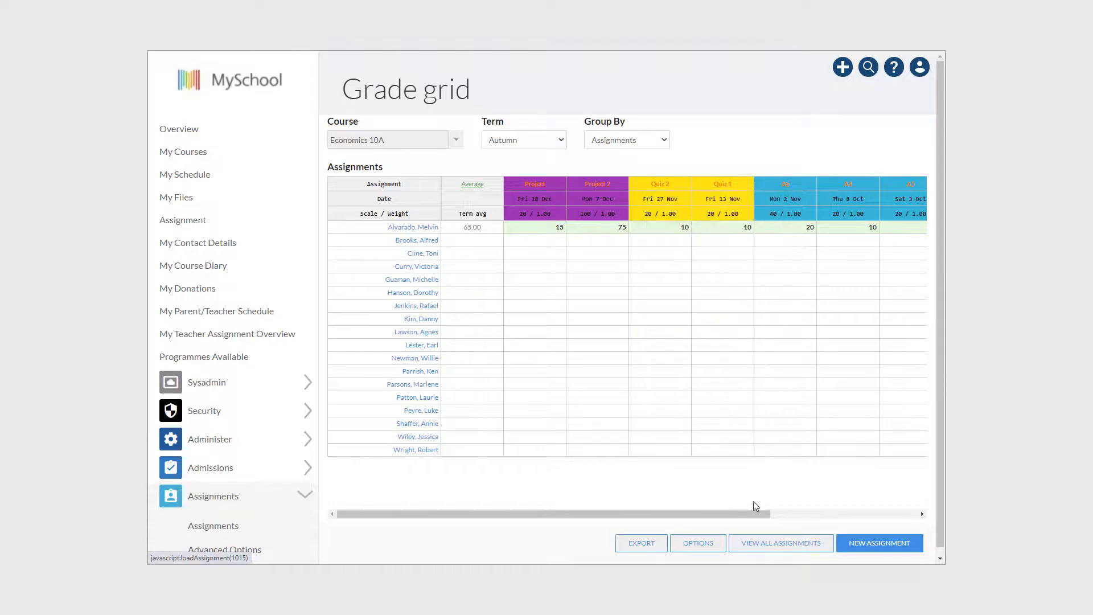
left_click_drag(748, 515, 724, 517)
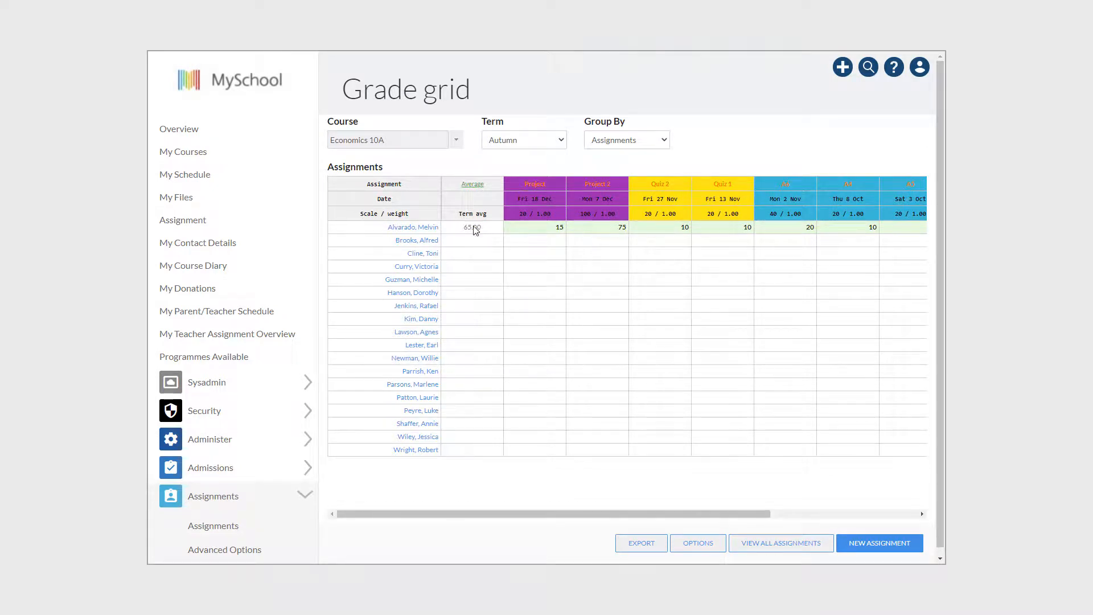
Step: Review the Autumn weights per assignment type in the advanced options and compare them with the homework, quiz and project grades
left_click(708, 545)
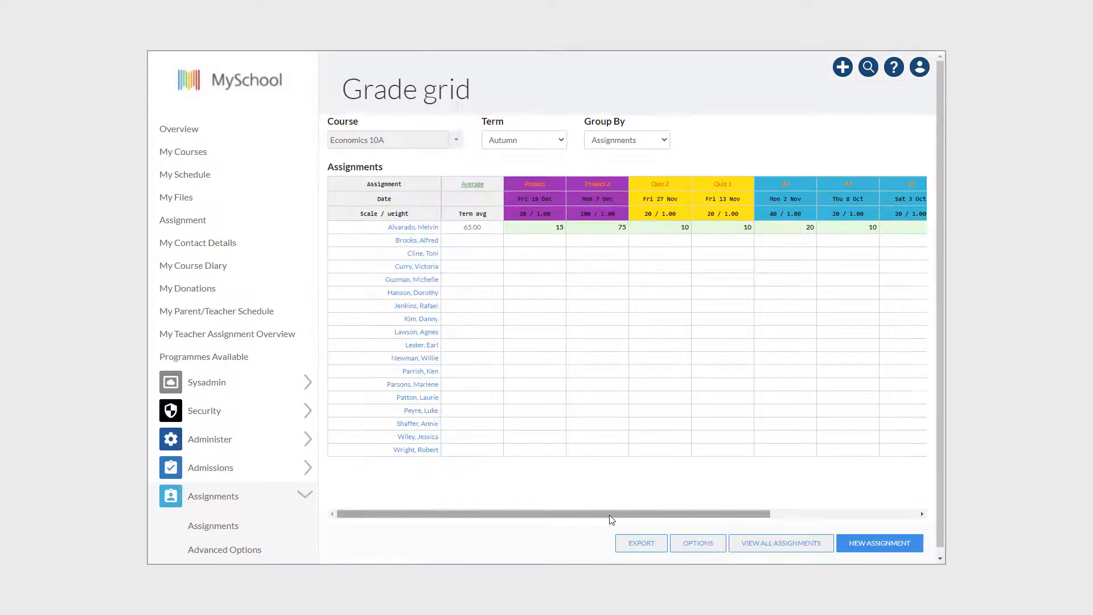
left_click_drag(612, 511, 800, 507)
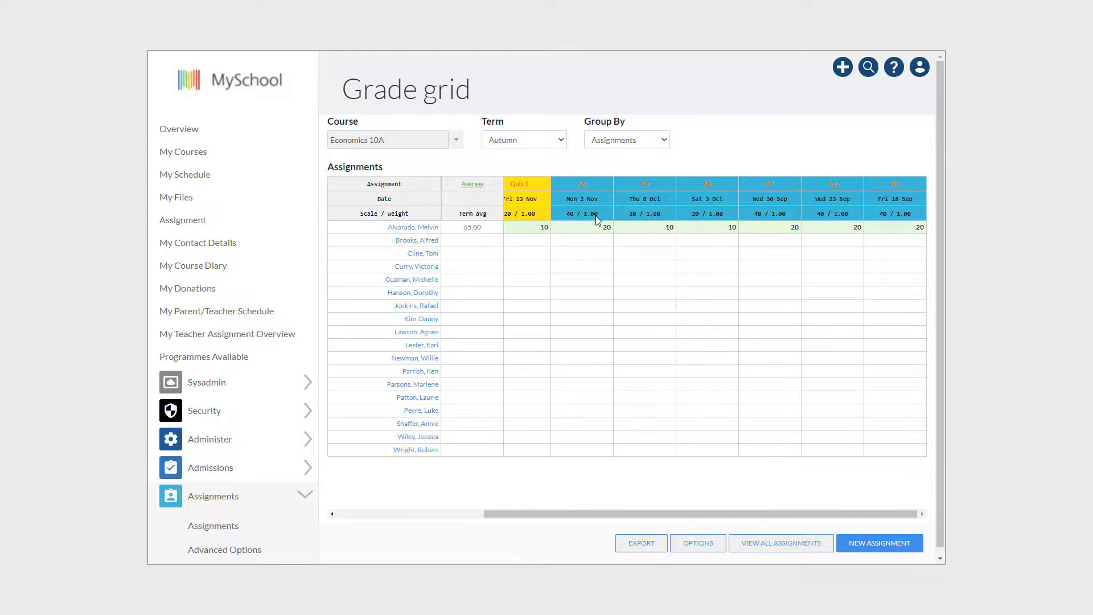
left_click_drag(620, 514, 497, 515)
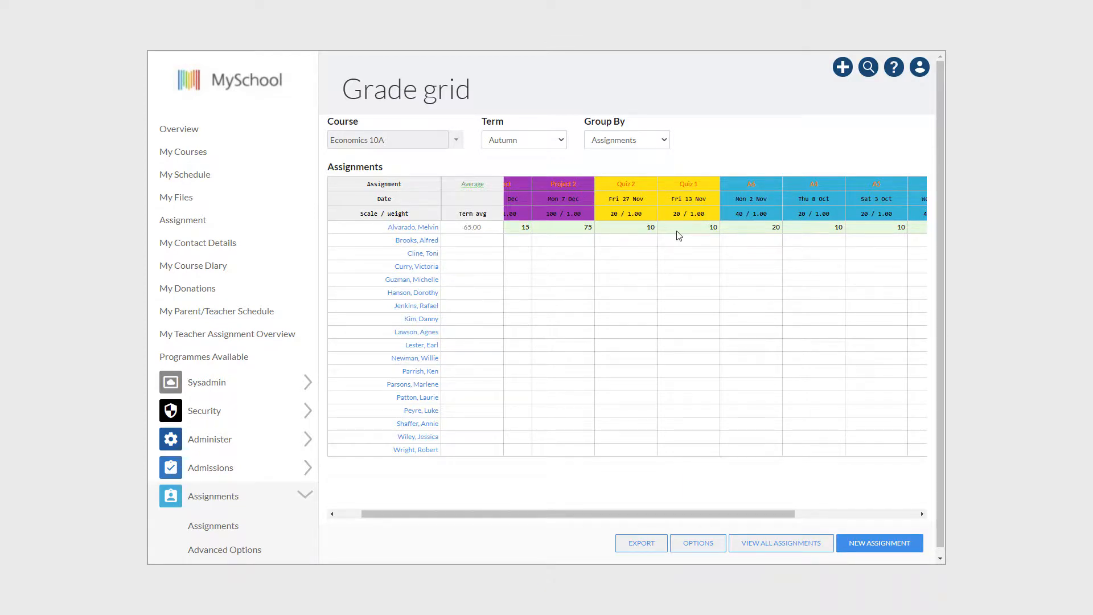
left_click_drag(599, 514, 530, 515)
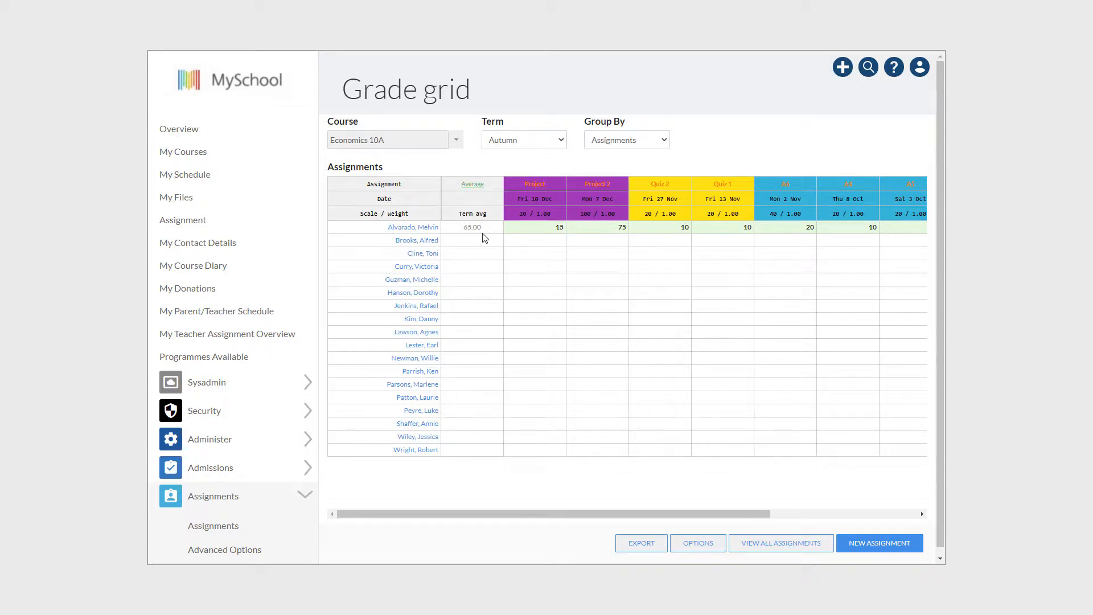
Step: Set the weight of the Economics 10A assignment named Project to 100 and save it
left_click(532, 185)
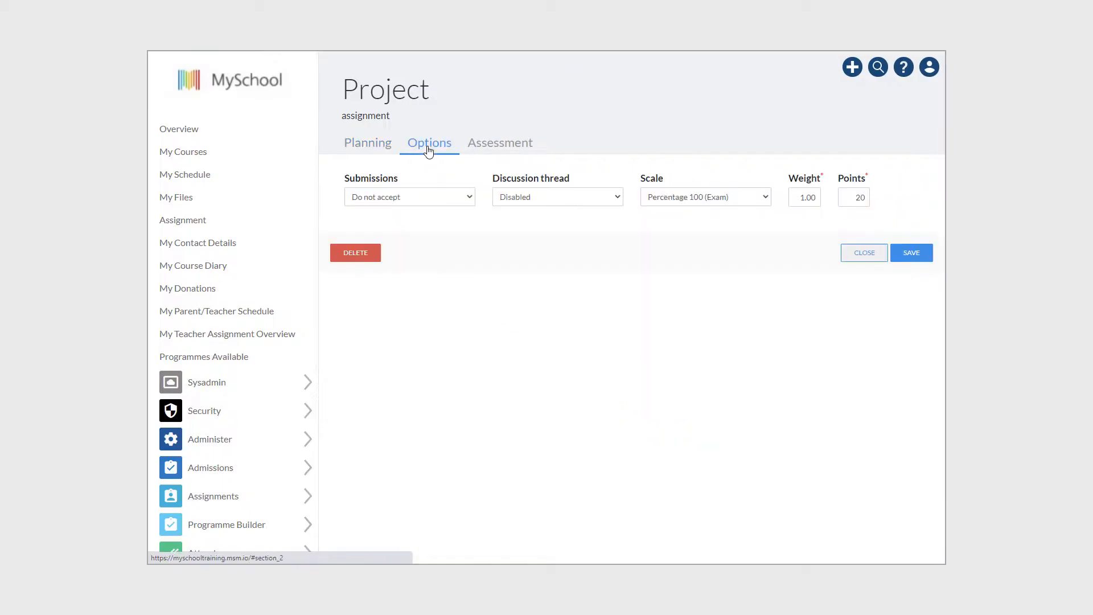
left_click_drag(799, 196, 833, 196)
type("1")
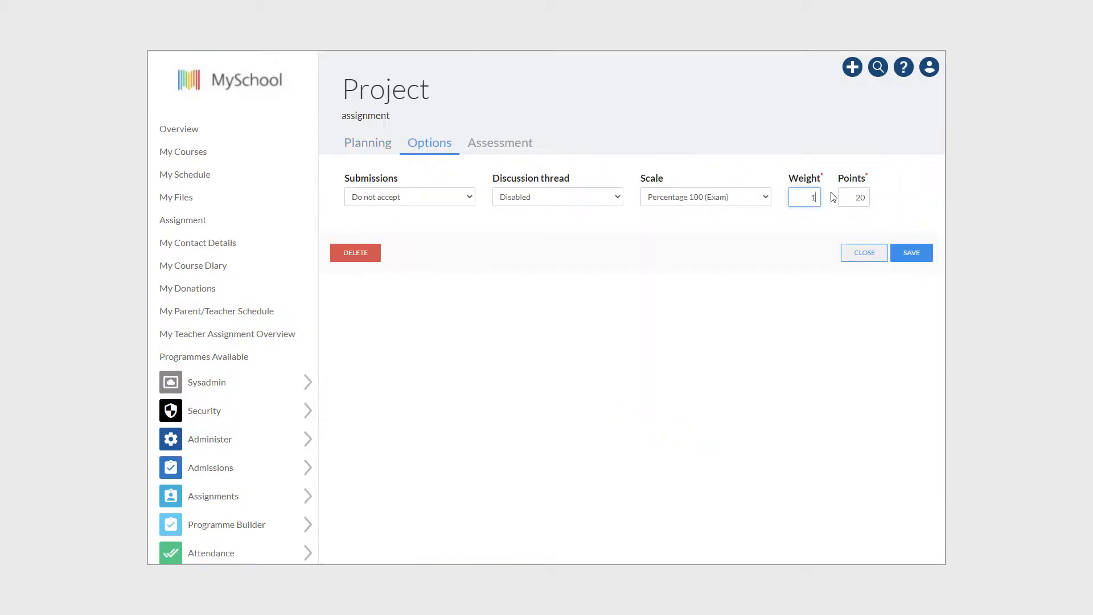
left_click(912, 255)
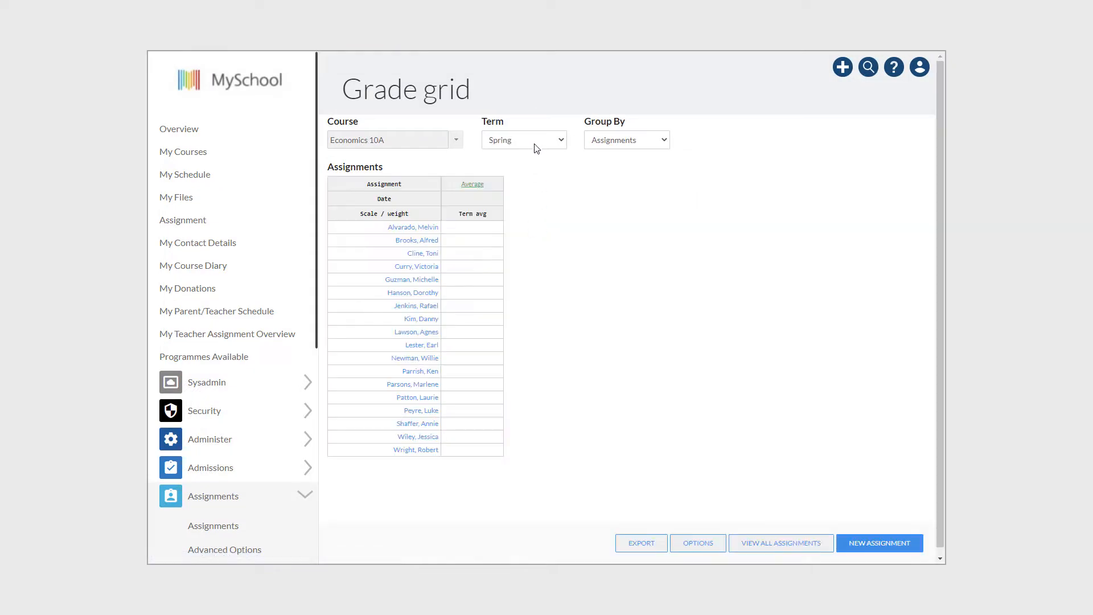
Step: Show the Autumn term grades for Economics 10A and examine the first student's average audit through all three calculation steps
left_click(535, 140)
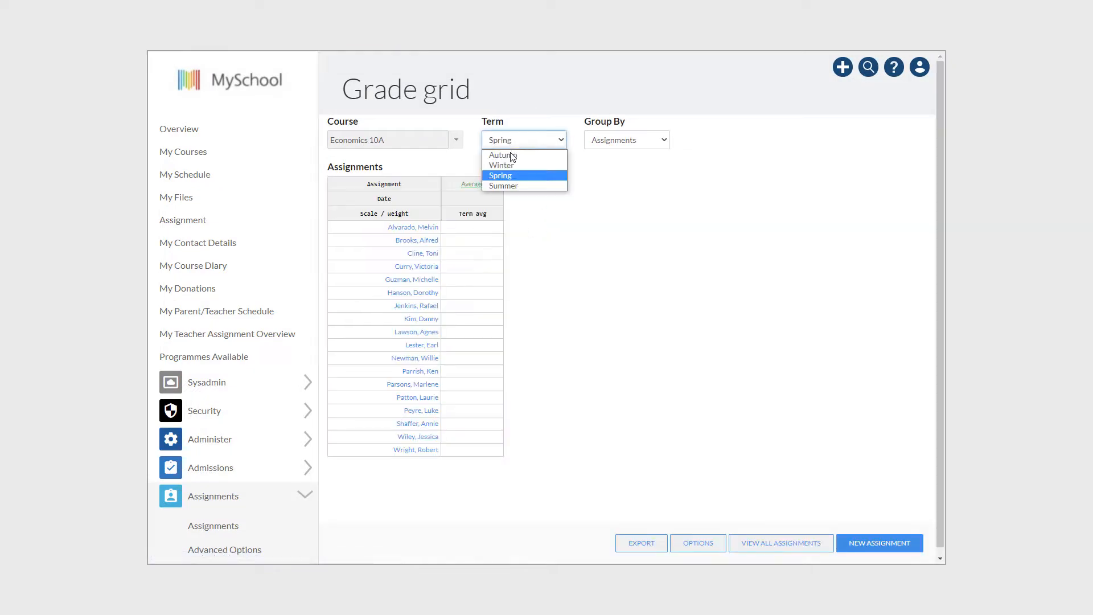
left_click(526, 153)
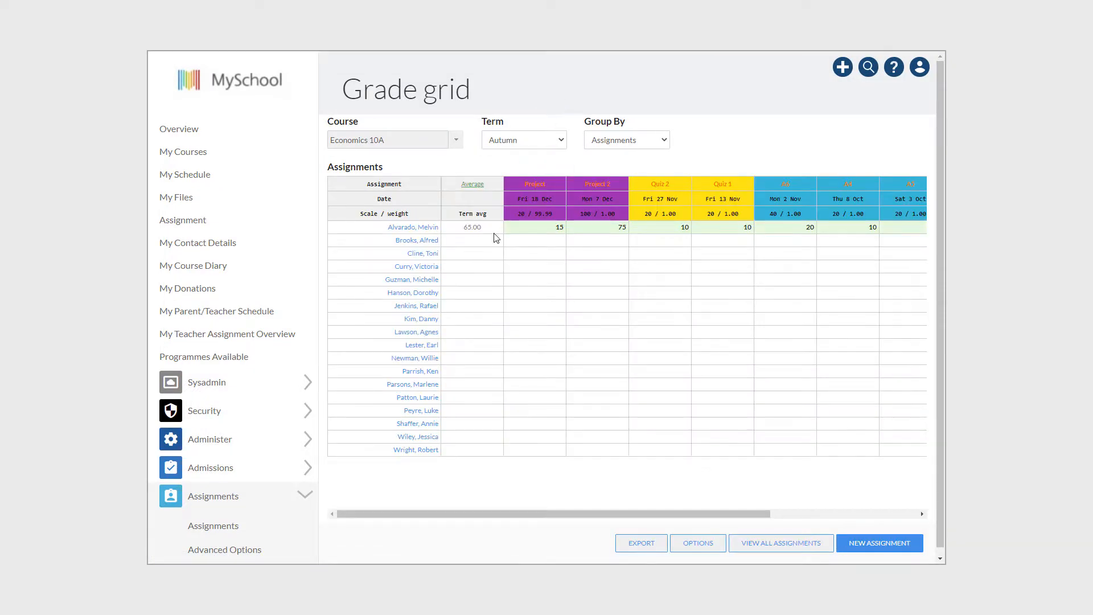
left_click(472, 227)
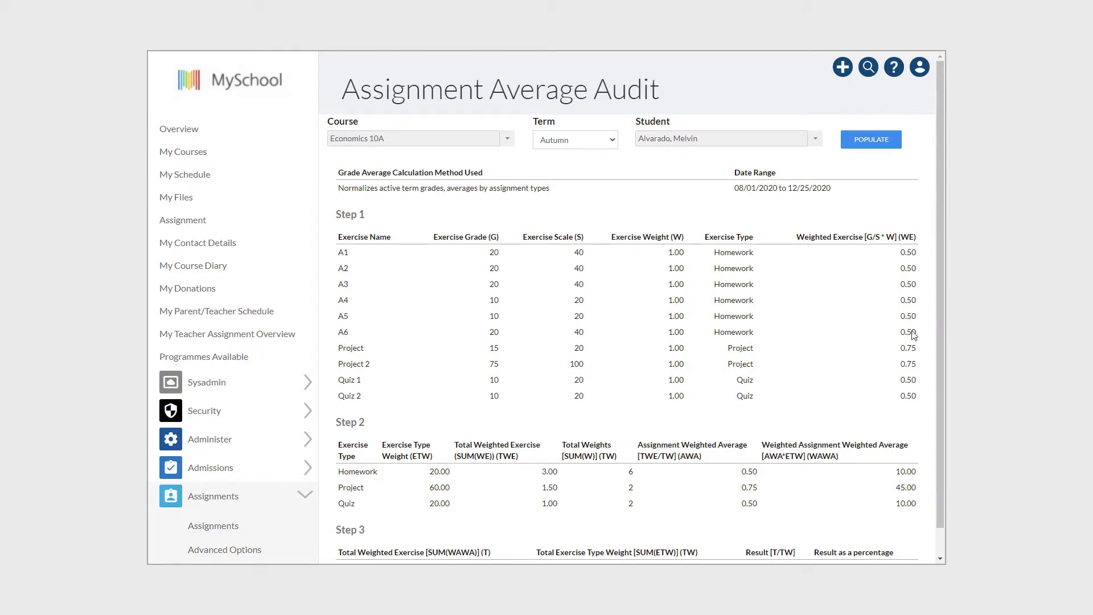
scroll(912, 368, "down", 1)
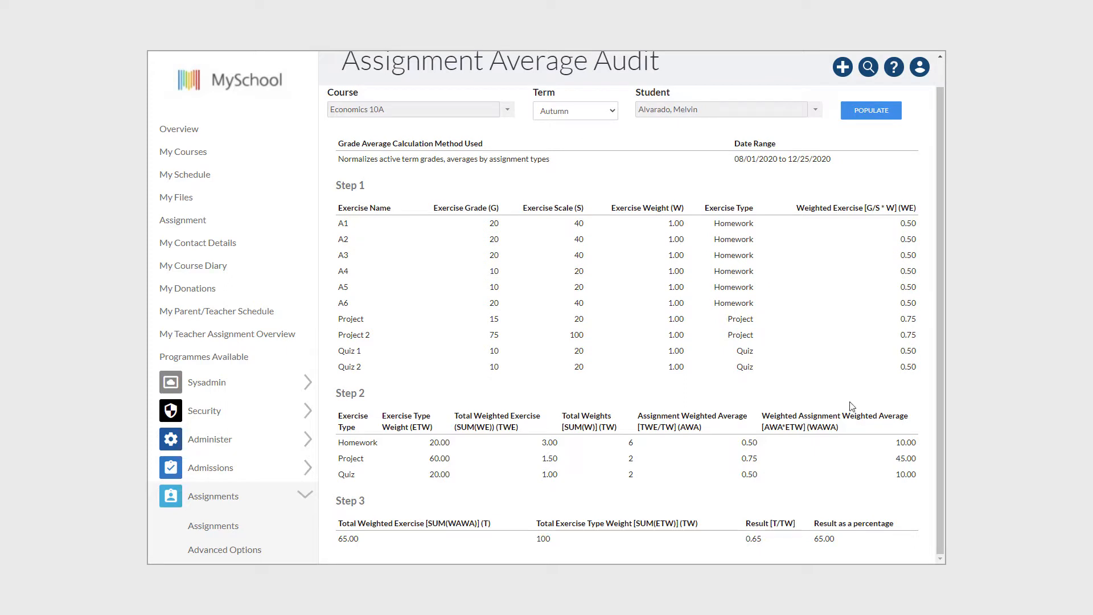